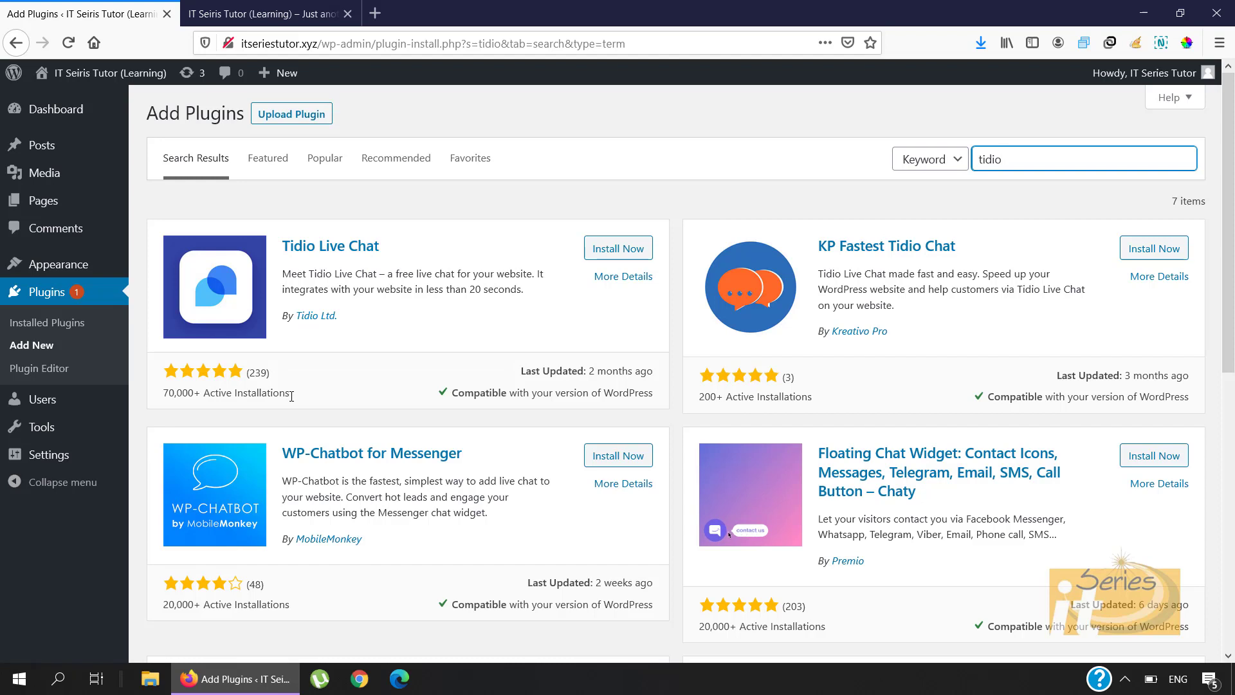
Step: Install the Tidio Live Chat plugin and activate it
{"action": "left_click", "coordinate": [618, 251]}
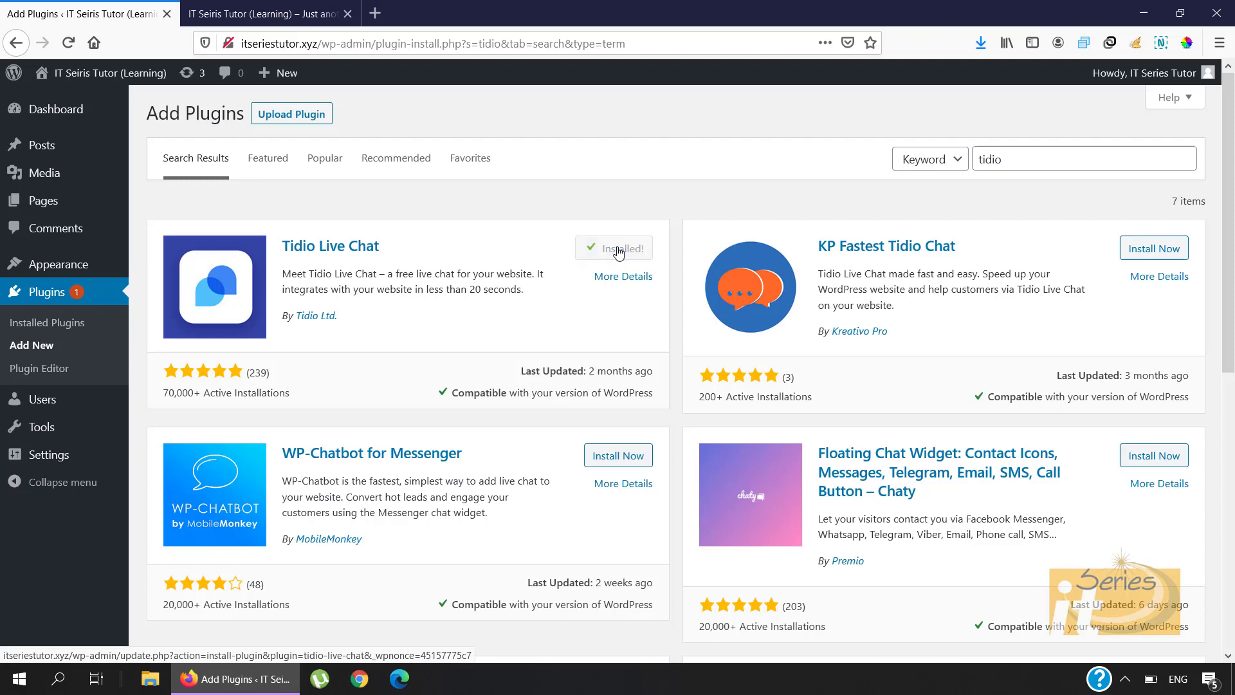
{"action": "left_click", "coordinate": [620, 255]}
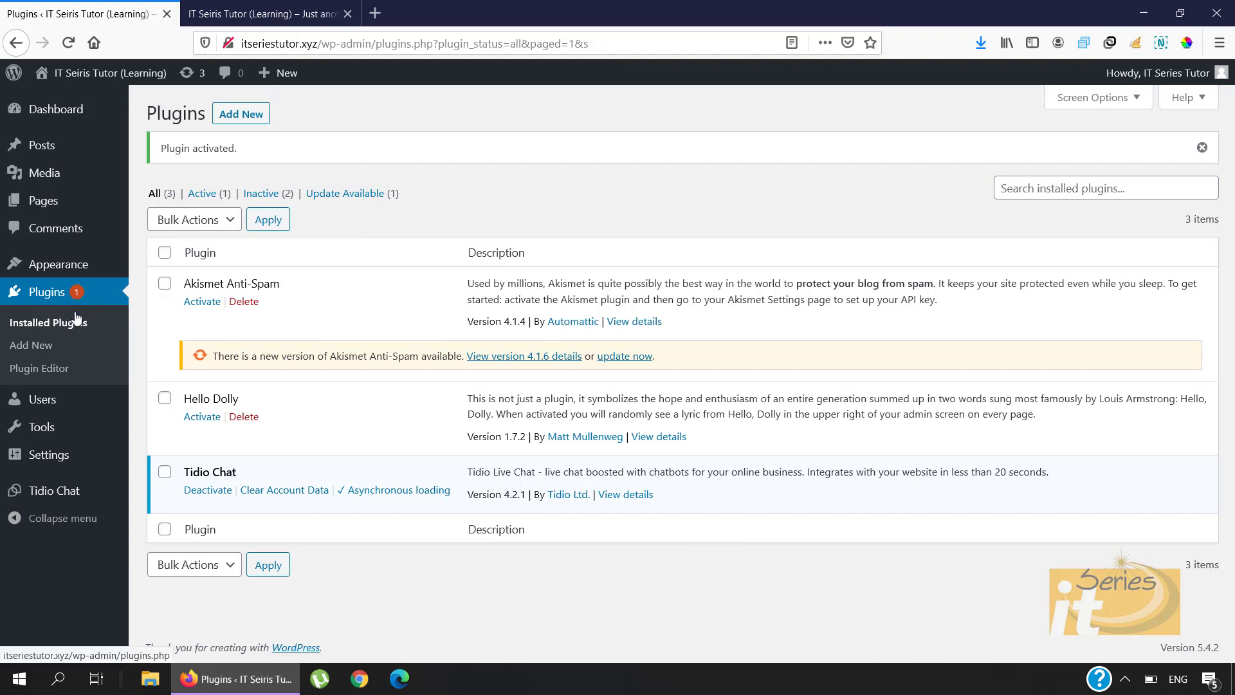
Step: Name the Tidio chat 'IT Series Tutor', pick the red colour scheme, and continue
{"action": "left_click", "coordinate": [50, 499]}
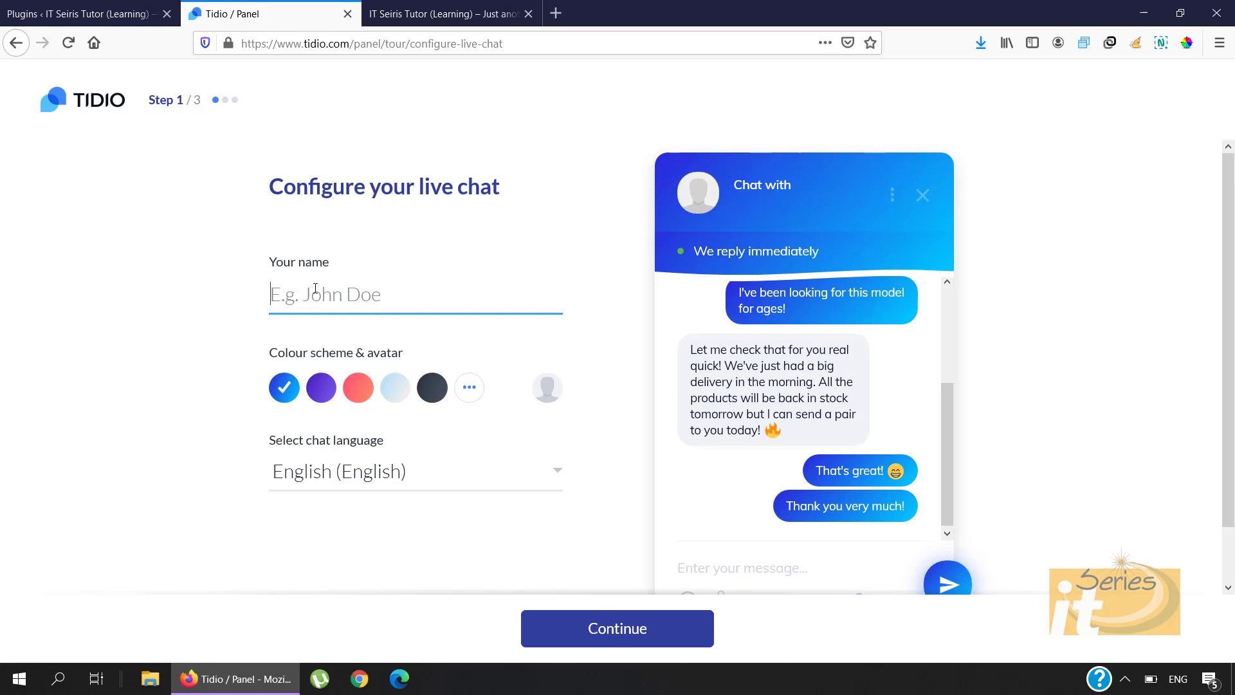
{"action": "type", "text": "IT S"}
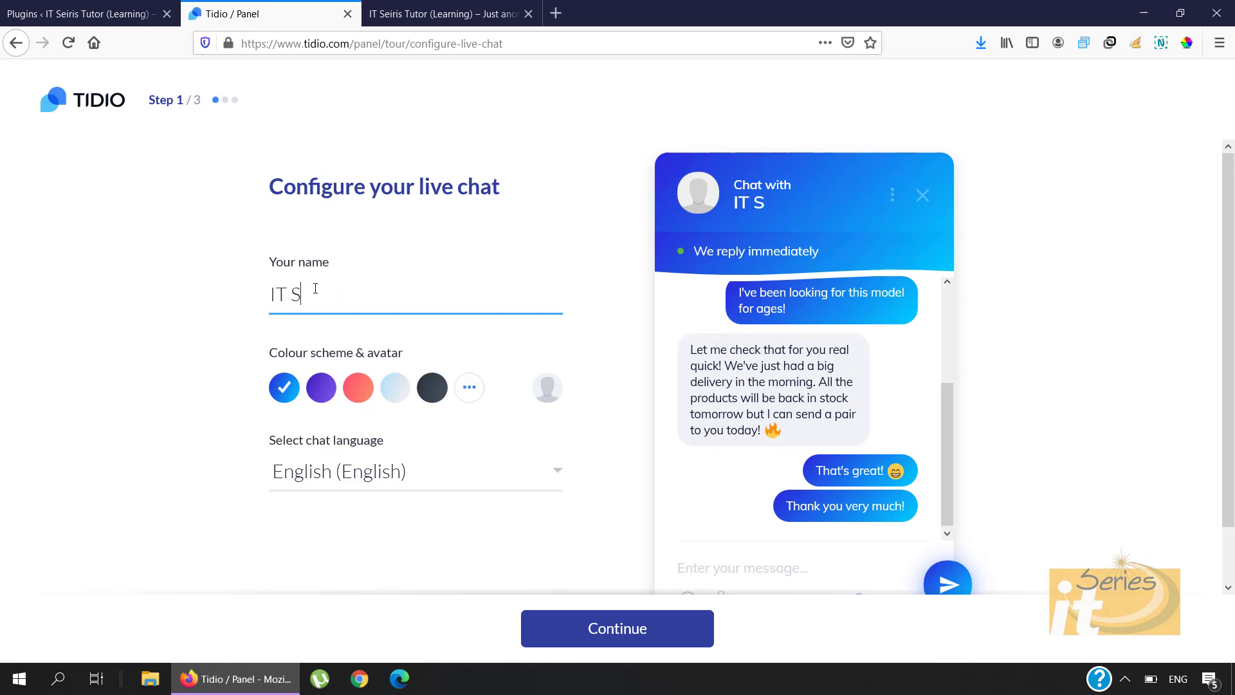
{"action": "type", "text": "eries Tutor"}
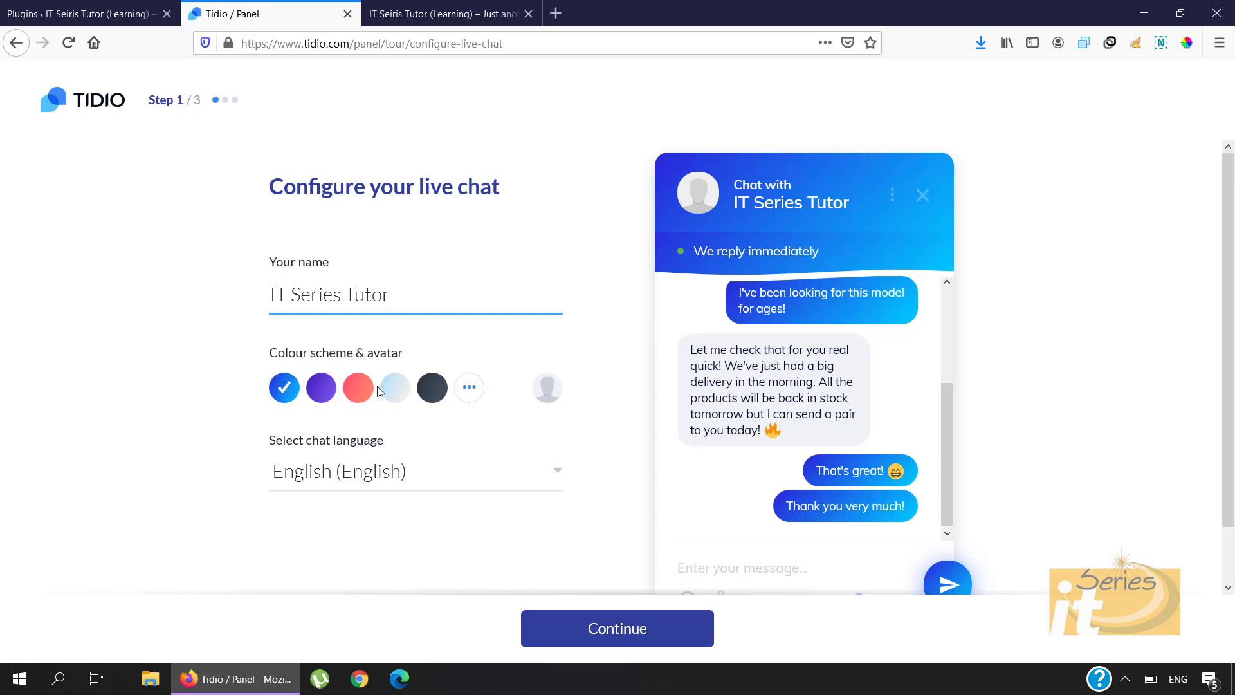
{"action": "left_click", "coordinate": [322, 387]}
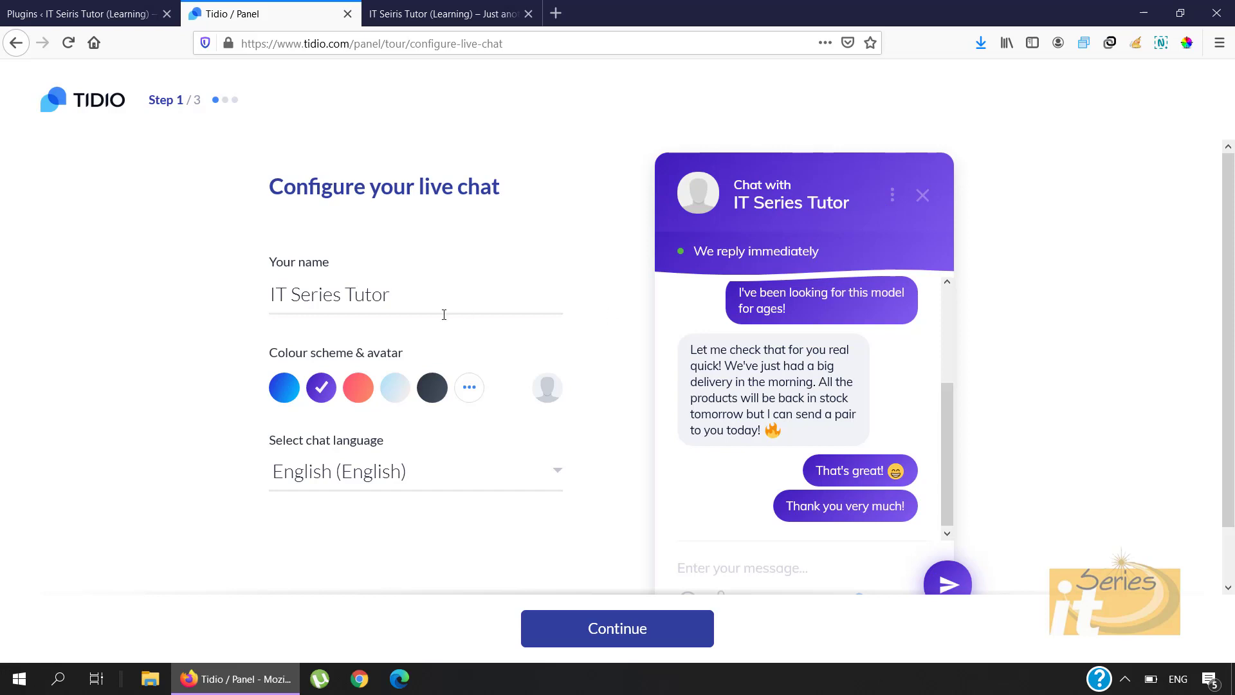
{"action": "left_click", "coordinate": [359, 392]}
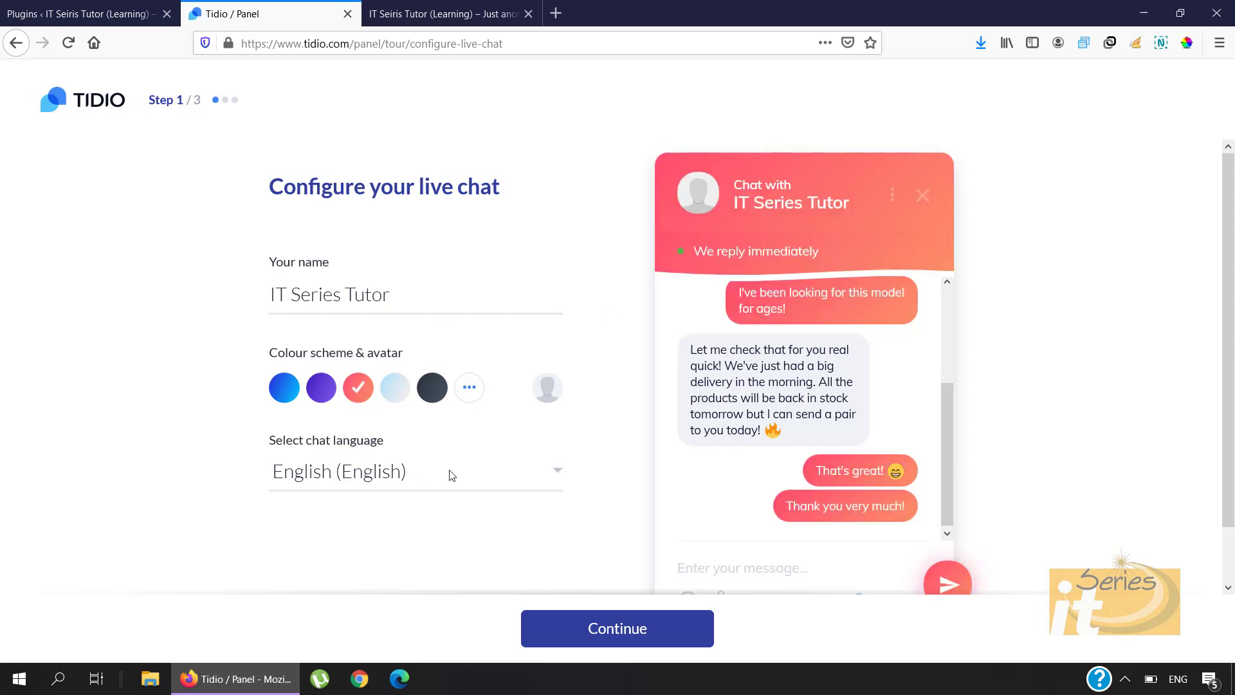
{"action": "left_click", "coordinate": [579, 627]}
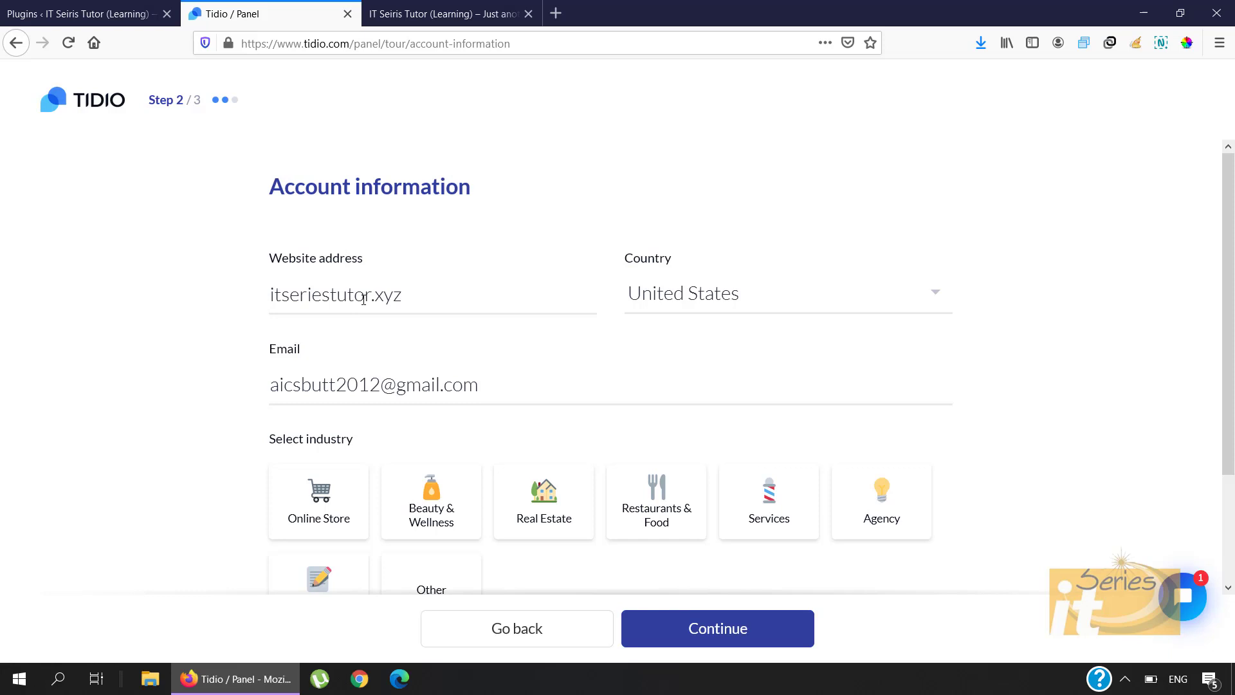
Step: Set the country to Pakistan and replace the e-mail with the owner's address
{"action": "left_click", "coordinate": [738, 295]}
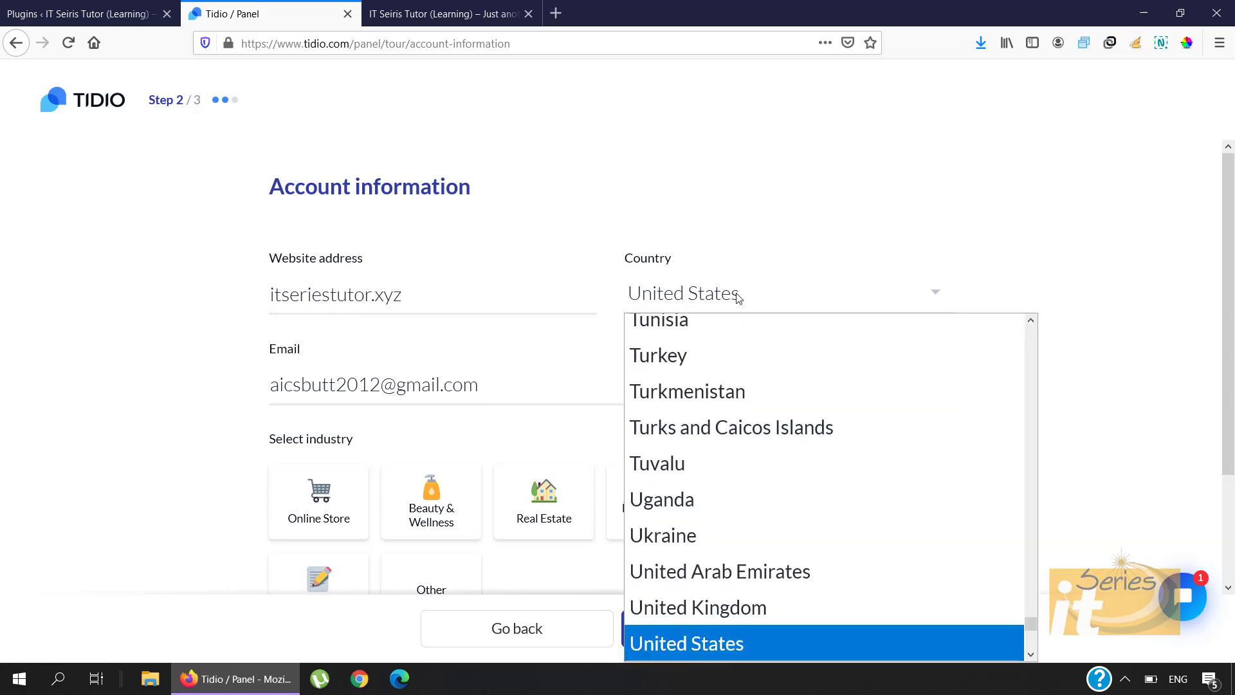
{"action": "key", "text": "p"}
{"action": "left_click", "coordinate": [728, 329]}
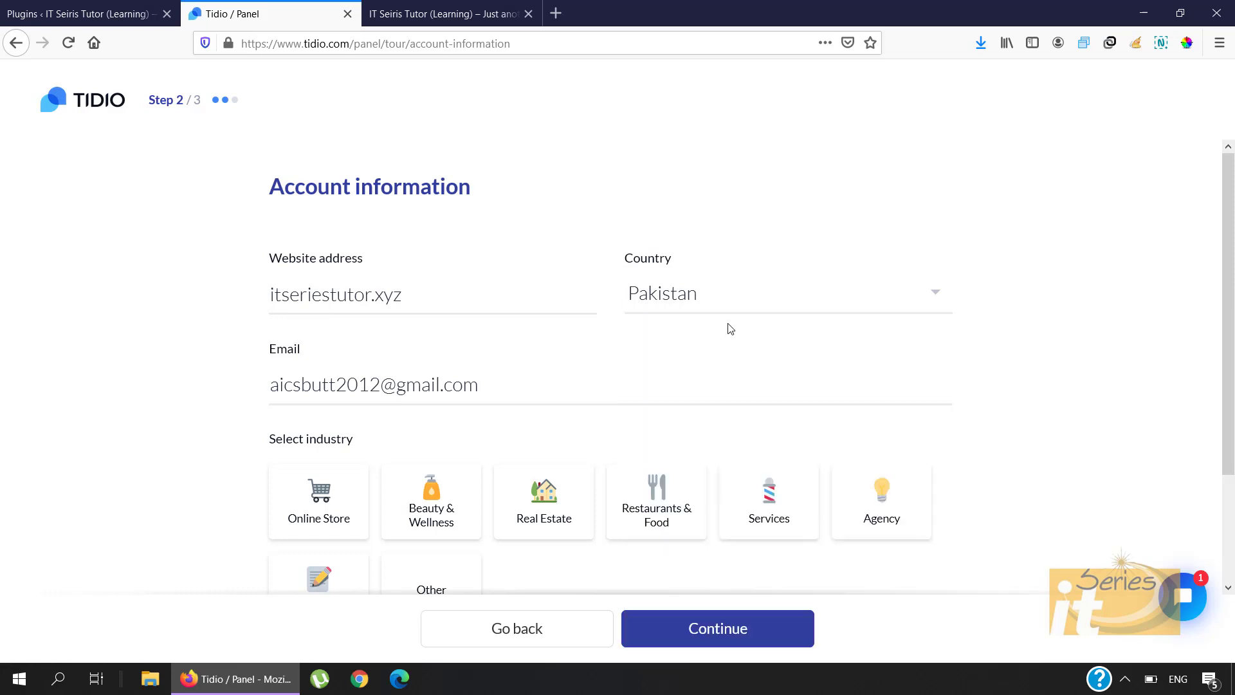
{"action": "left_click_drag", "start_coordinate": [502, 382], "coordinate": [235, 386]}
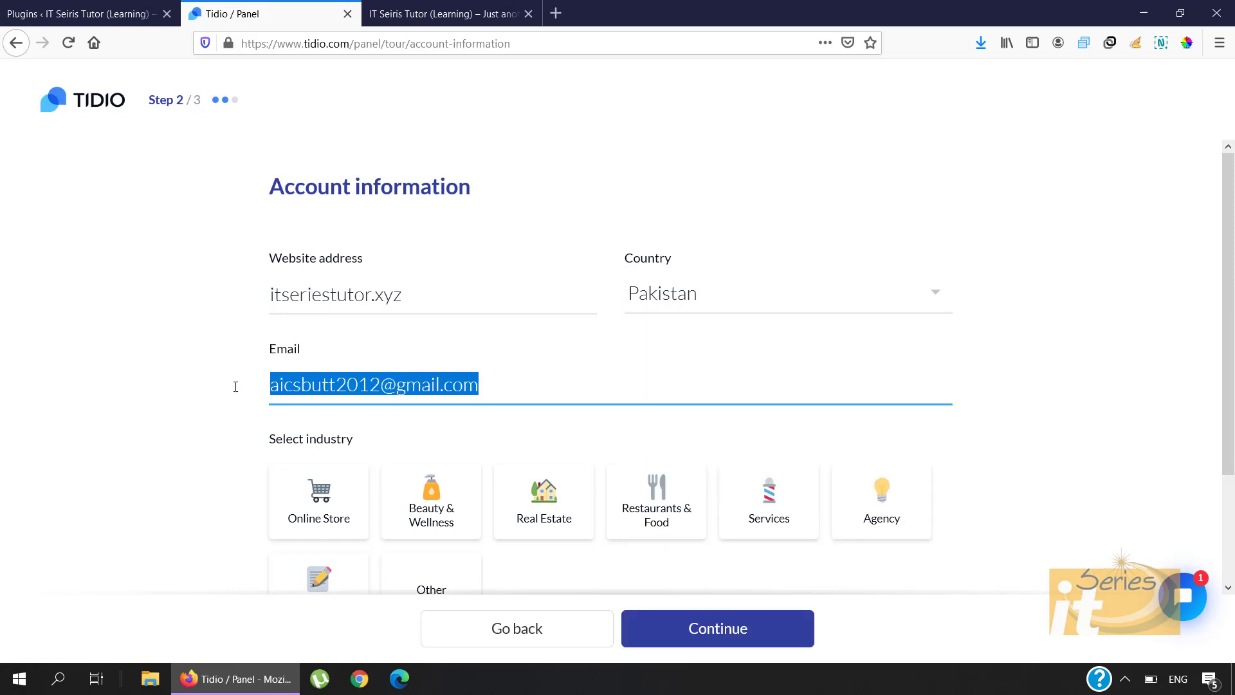
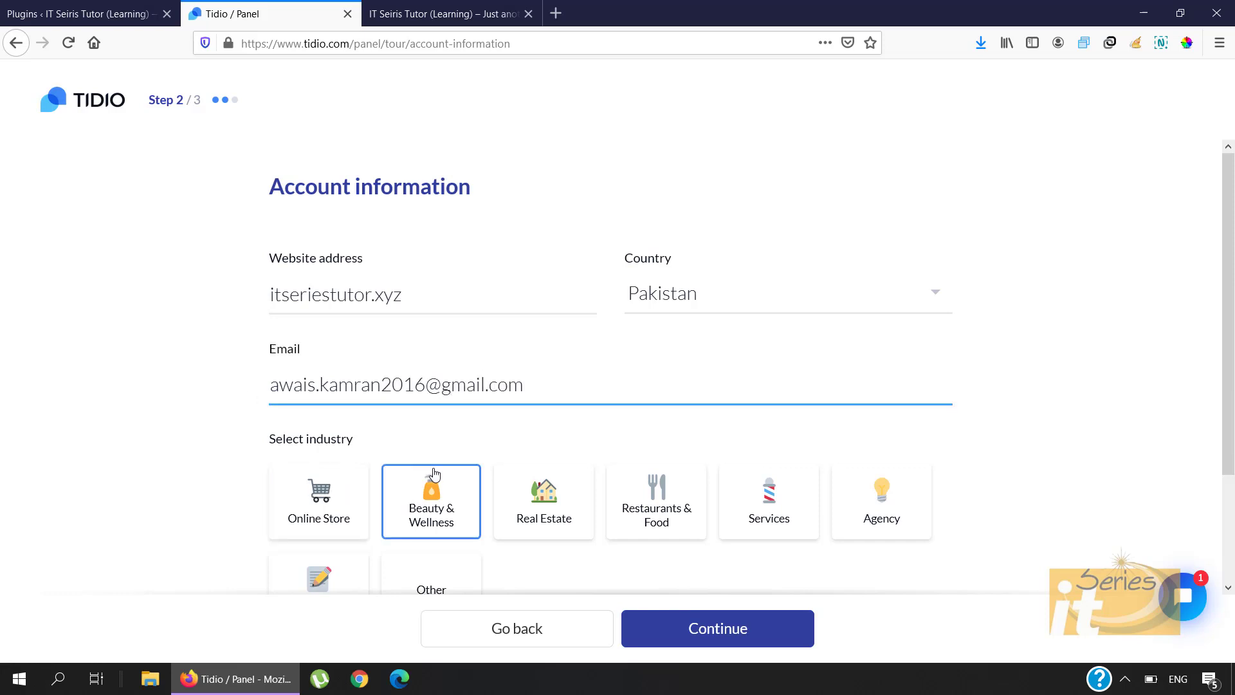
Step: Choose Services as the industry and accept the terms and conditions
{"action": "scroll", "coordinate": [435, 474], "scroll_direction": "down", "scroll_amount": 2}
{"action": "scroll", "coordinate": [435, 474], "scroll_direction": "down", "scroll_amount": 2}
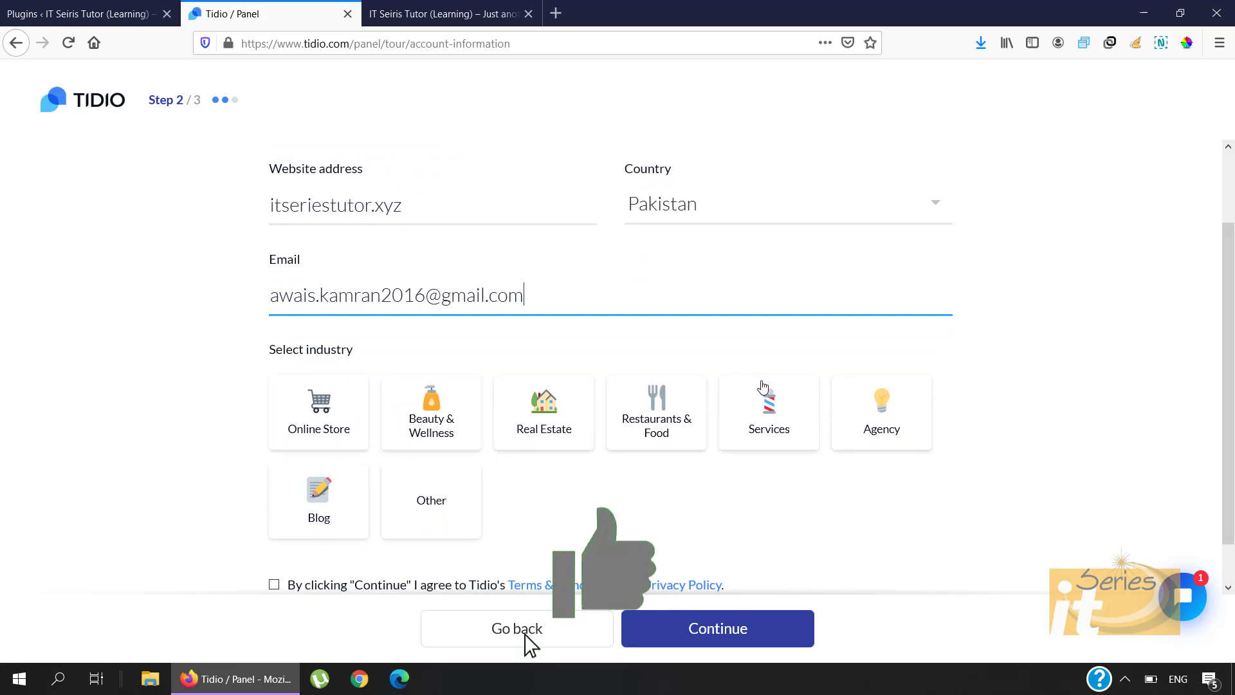
{"action": "left_click", "coordinate": [768, 410]}
{"action": "scroll", "coordinate": [765, 458], "scroll_direction": "down", "scroll_amount": 2}
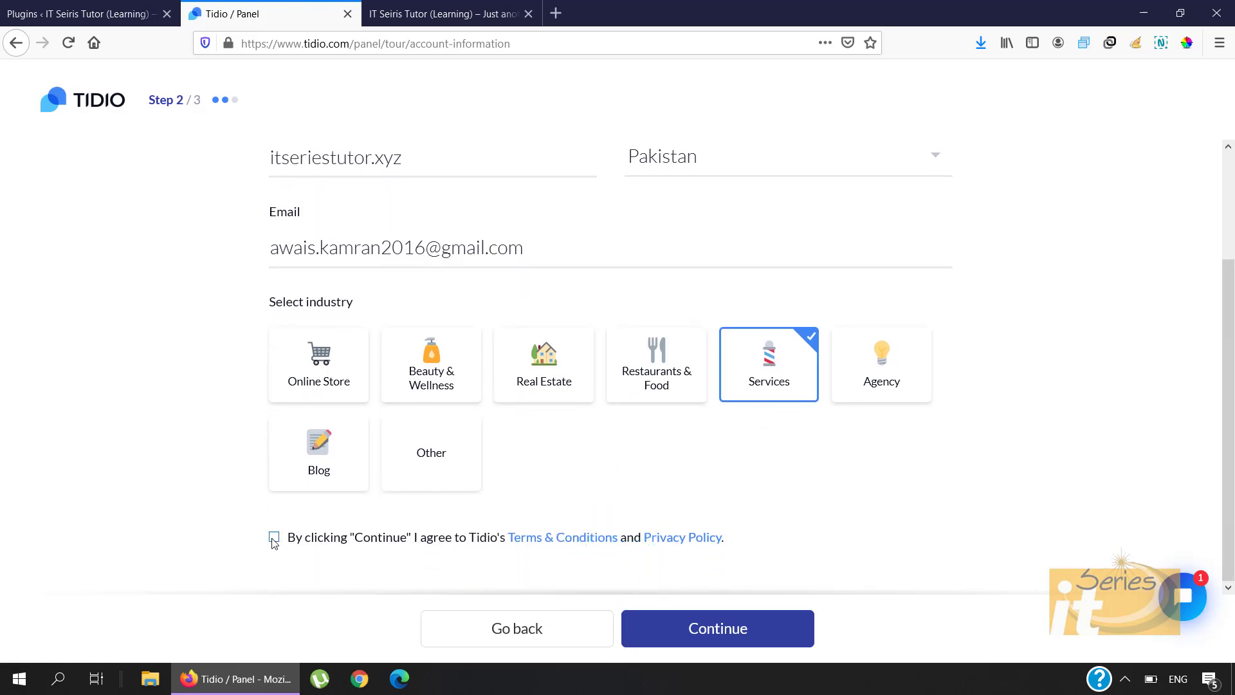
{"action": "left_click", "coordinate": [673, 637]}
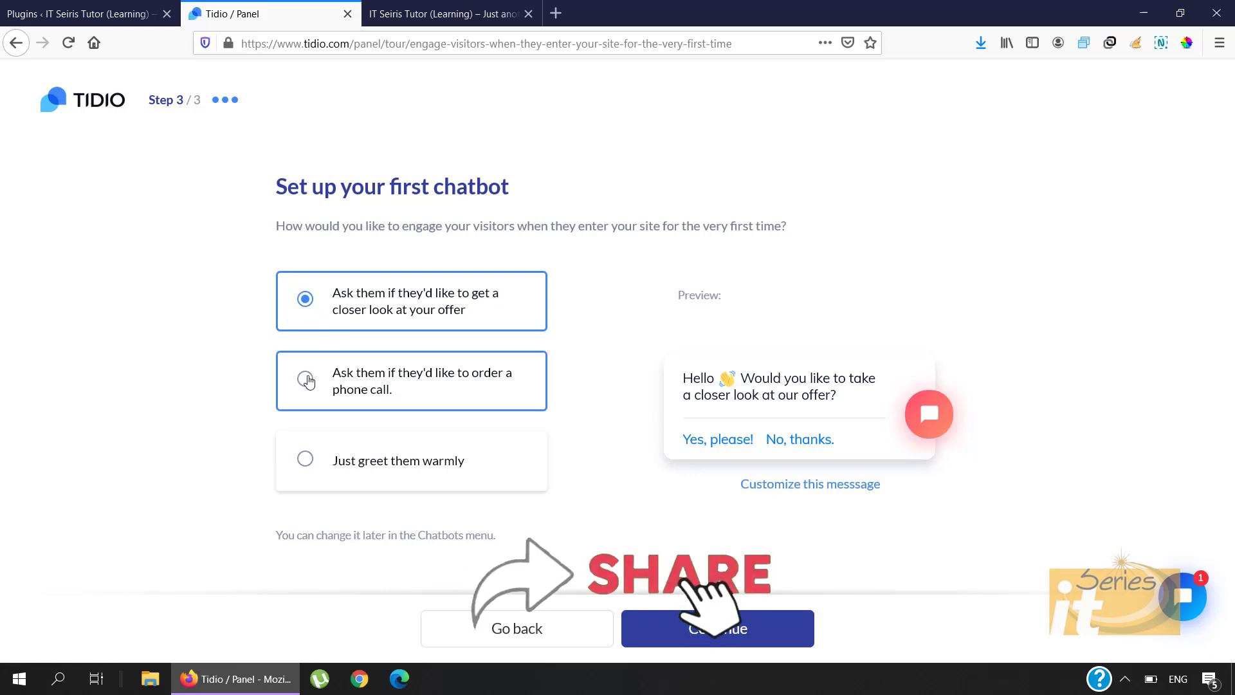
Step: Choose the 'Just greet them warmly' chatbot and finish the setup tour
{"action": "left_click", "coordinate": [304, 462]}
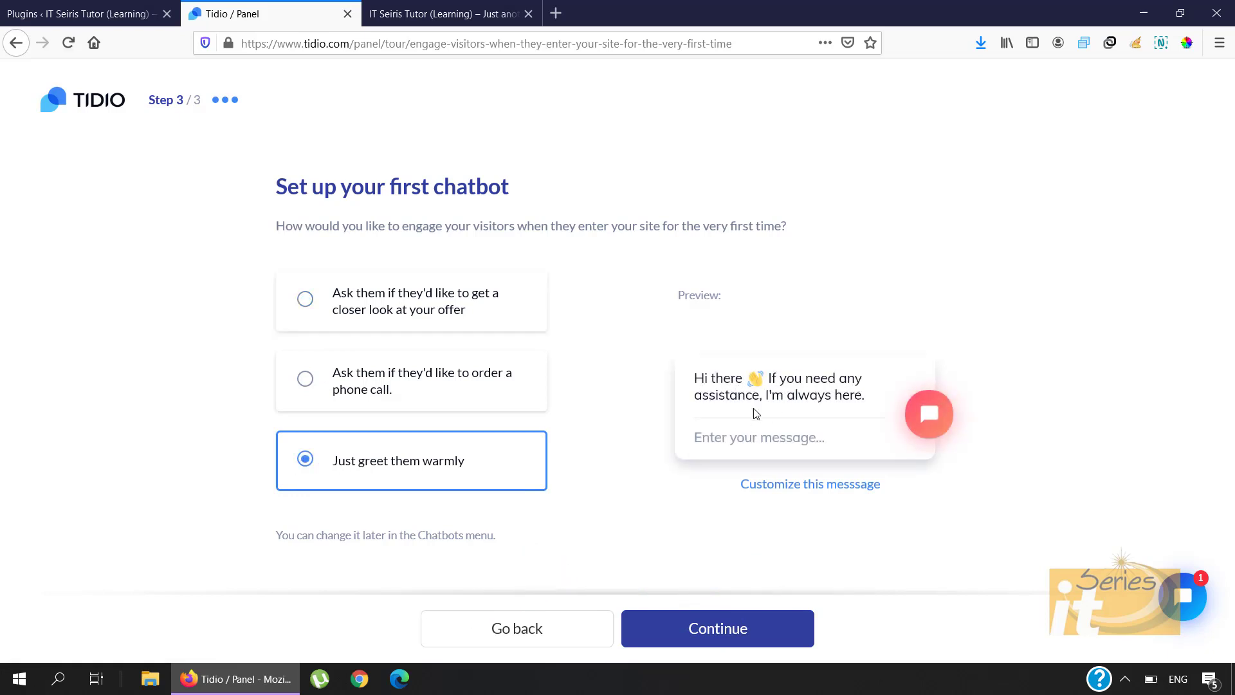
{"action": "left_click", "coordinate": [304, 298]}
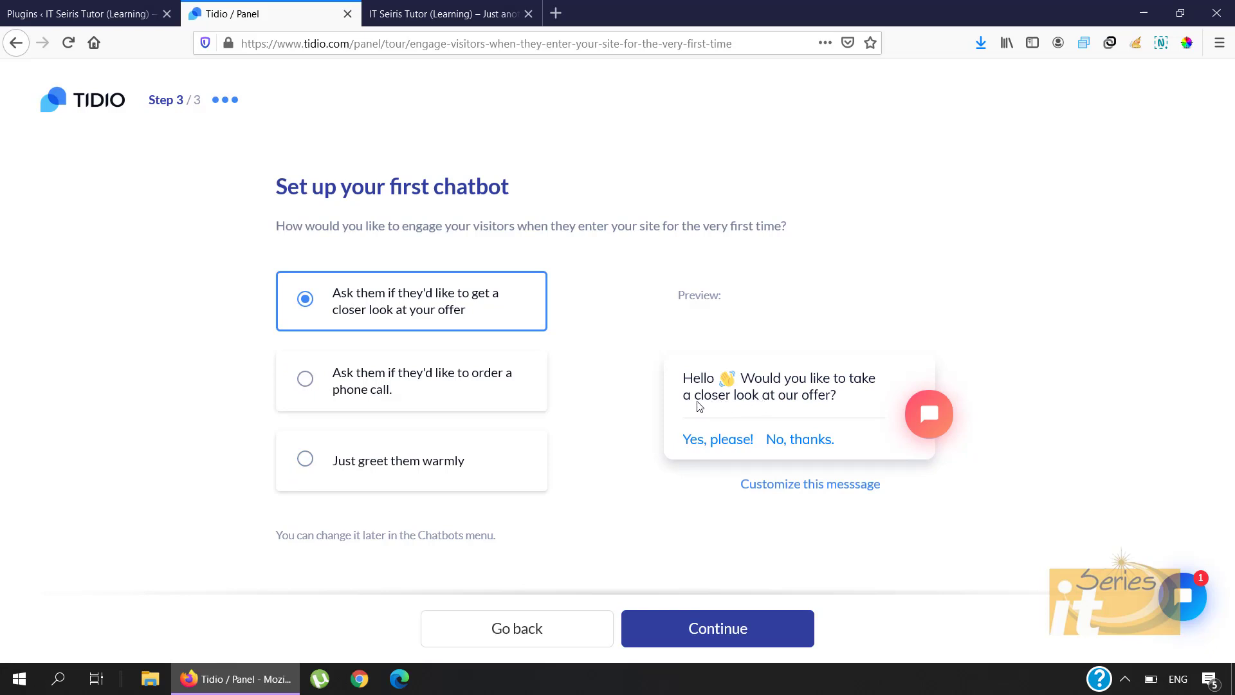
{"action": "left_click", "coordinate": [306, 460]}
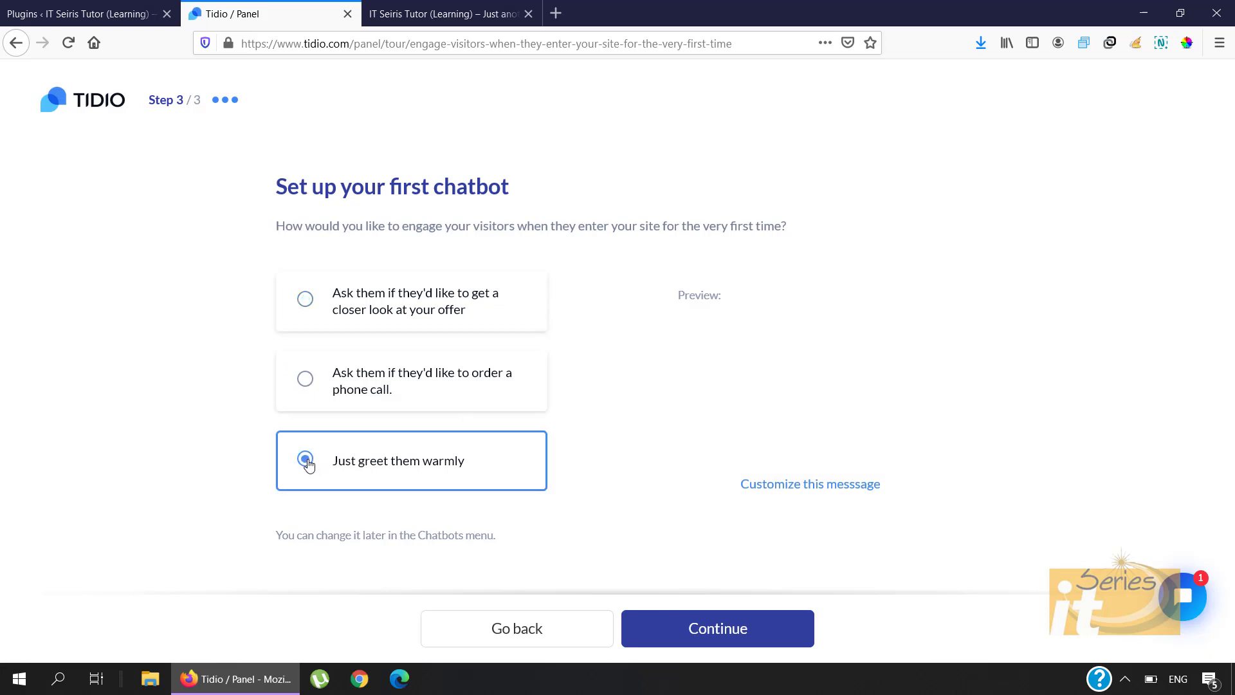
{"action": "left_click", "coordinate": [721, 636]}
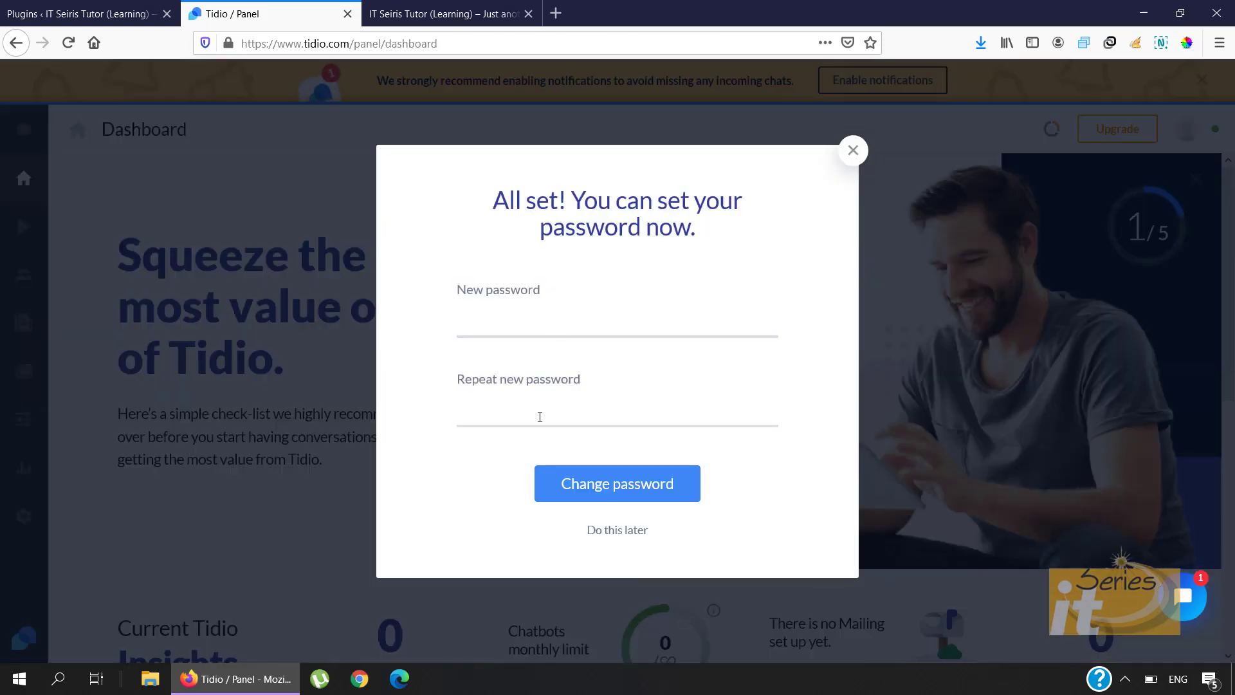
Step: Paste the new Tidio account password into both fields and change the password
{"action": "left_click", "coordinate": [535, 328]}
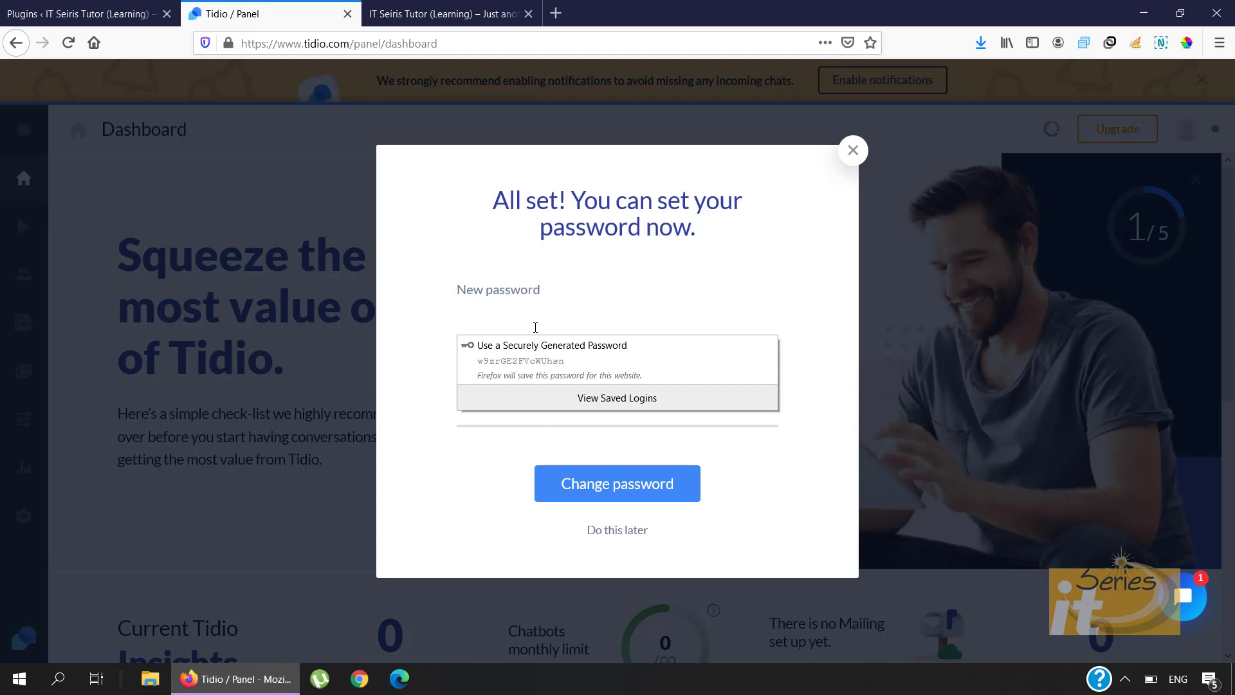
{"action": "left_click", "coordinate": [535, 327]}
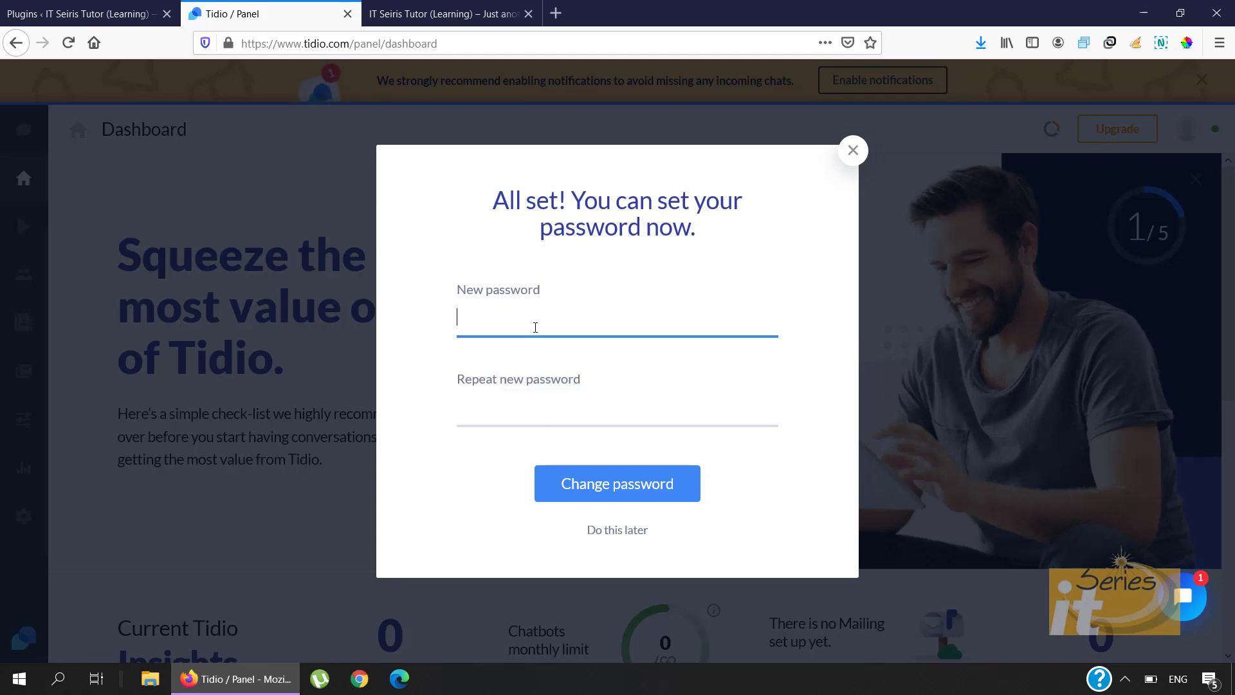
{"action": "key", "text": "ctrl+v"}
{"action": "left_click", "coordinate": [553, 408]}
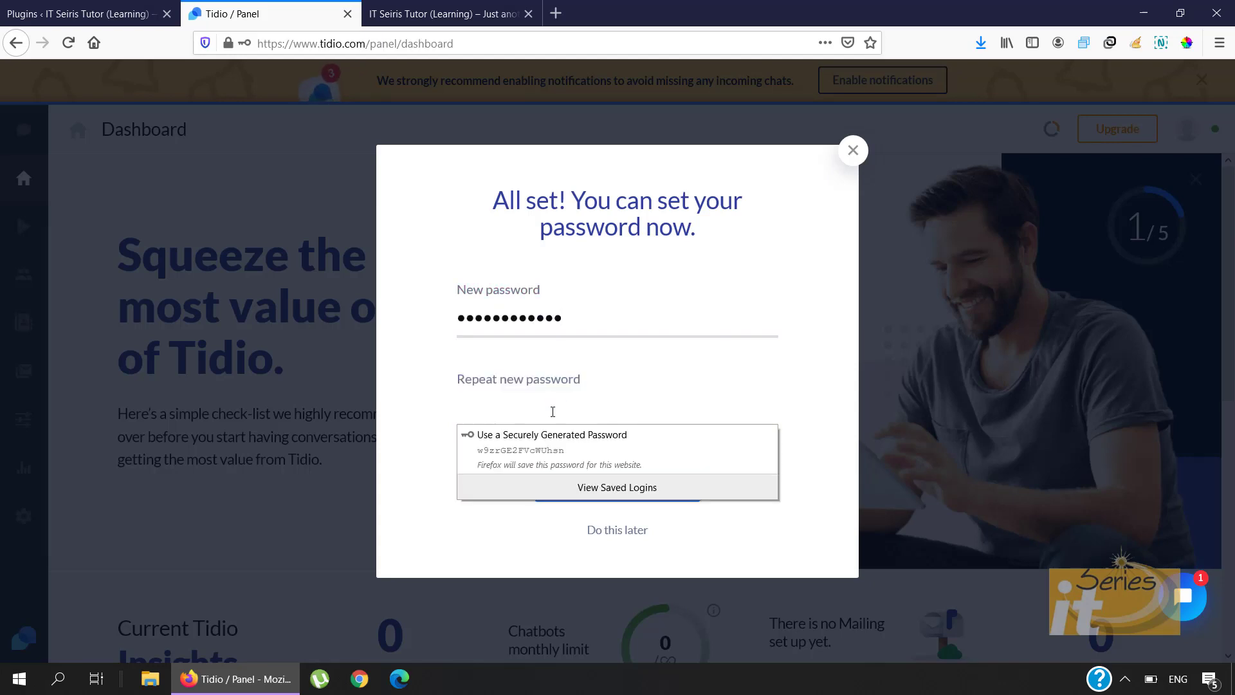
{"action": "key", "text": "ctrl+v"}
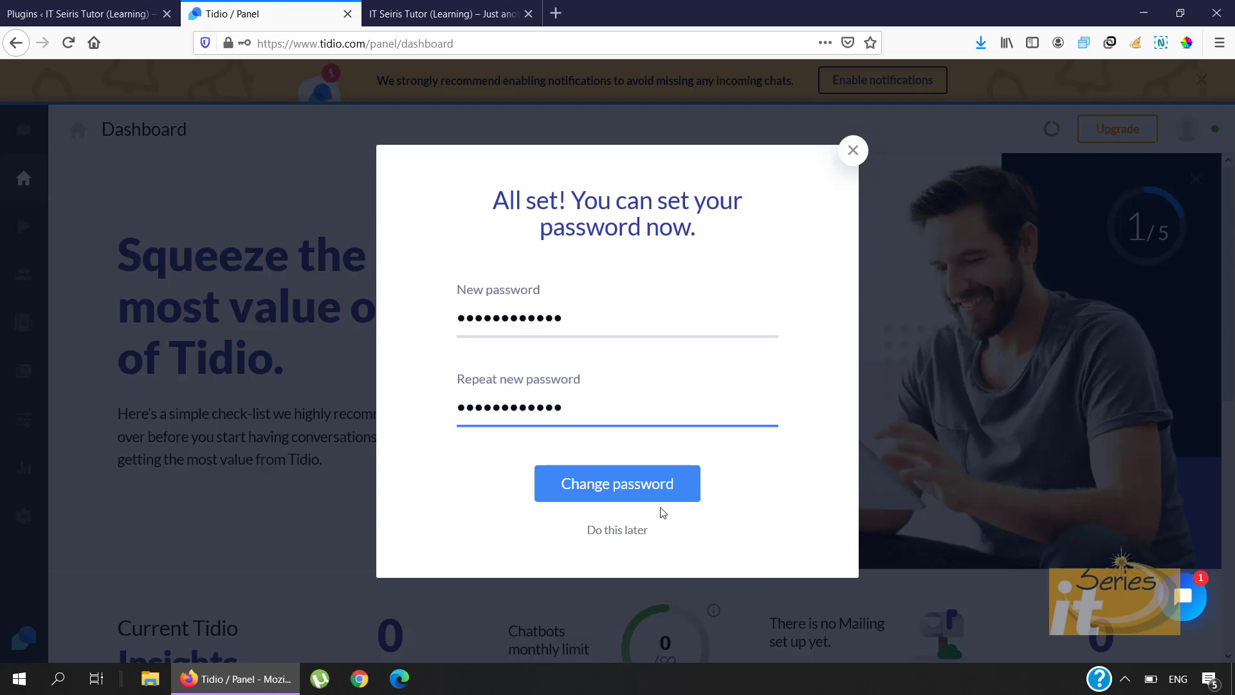
{"action": "left_click", "coordinate": [657, 492]}
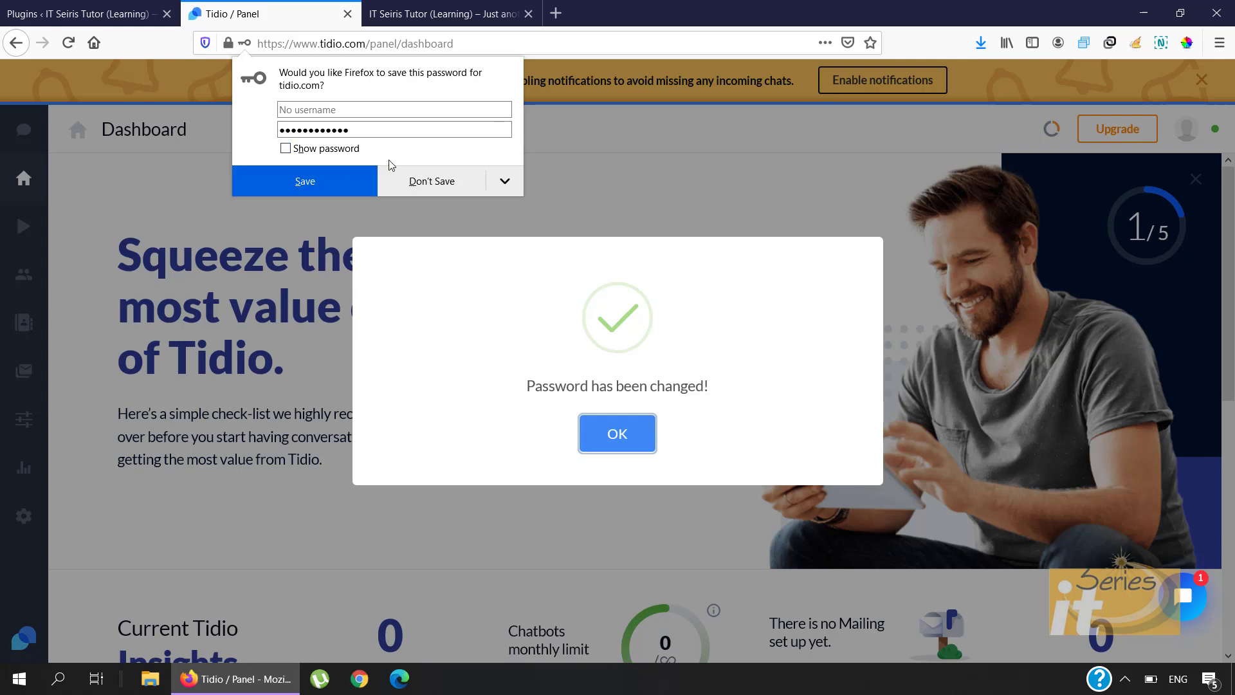
Step: Let Firefox save the password, dismiss the confirmation, and switch to the site's front page
{"action": "left_click", "coordinate": [338, 182]}
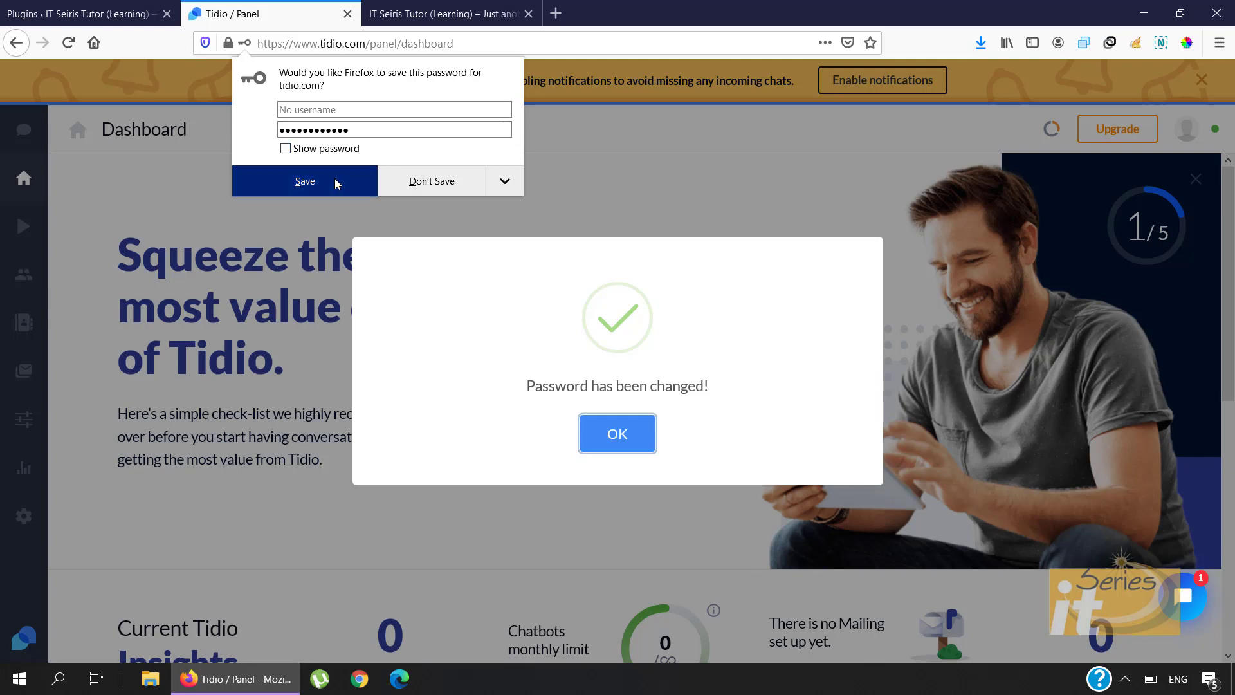
{"action": "left_click", "coordinate": [638, 443]}
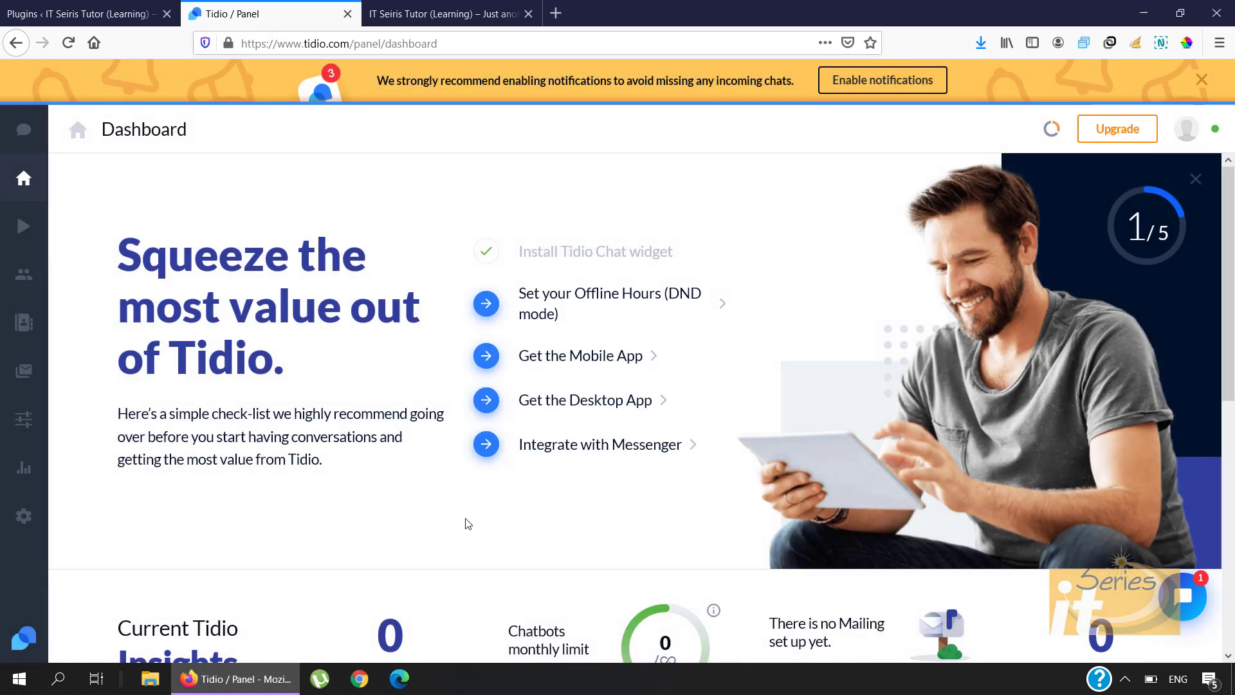
{"action": "scroll", "coordinate": [465, 523], "scroll_direction": "down", "scroll_amount": 2}
{"action": "scroll", "coordinate": [468, 524], "scroll_direction": "down", "scroll_amount": 2}
{"action": "scroll", "coordinate": [467, 524], "scroll_direction": "up", "scroll_amount": 3}
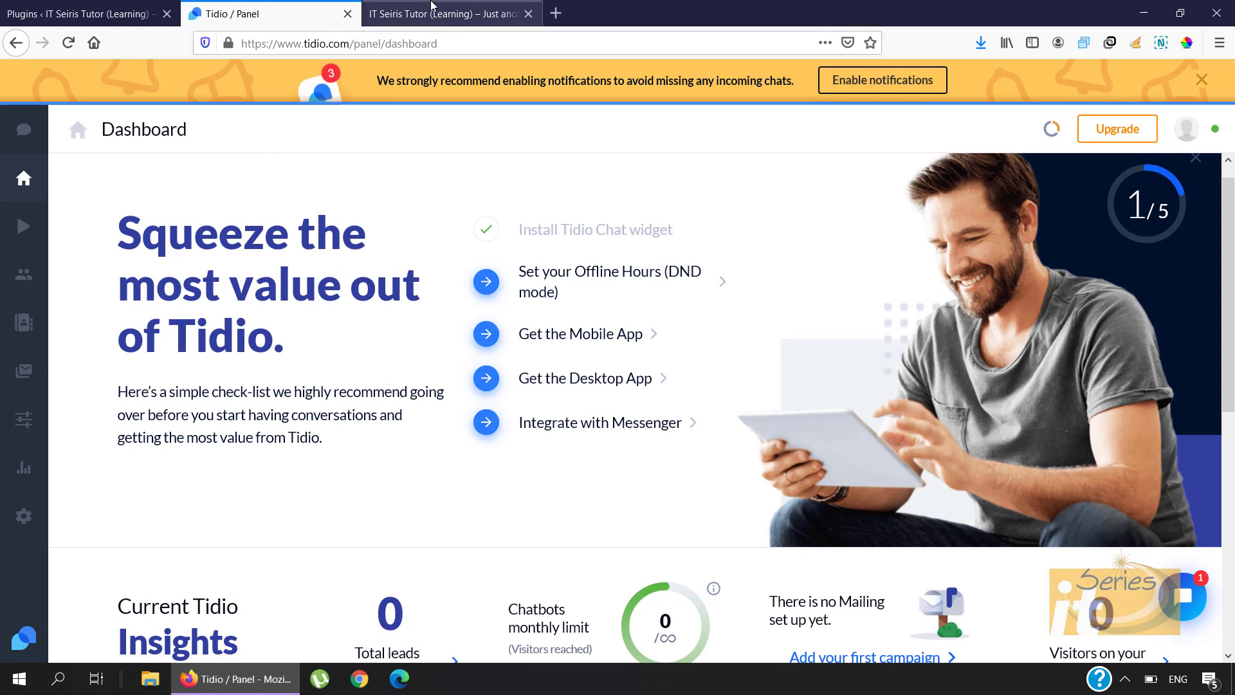
{"action": "left_click", "coordinate": [461, 25]}
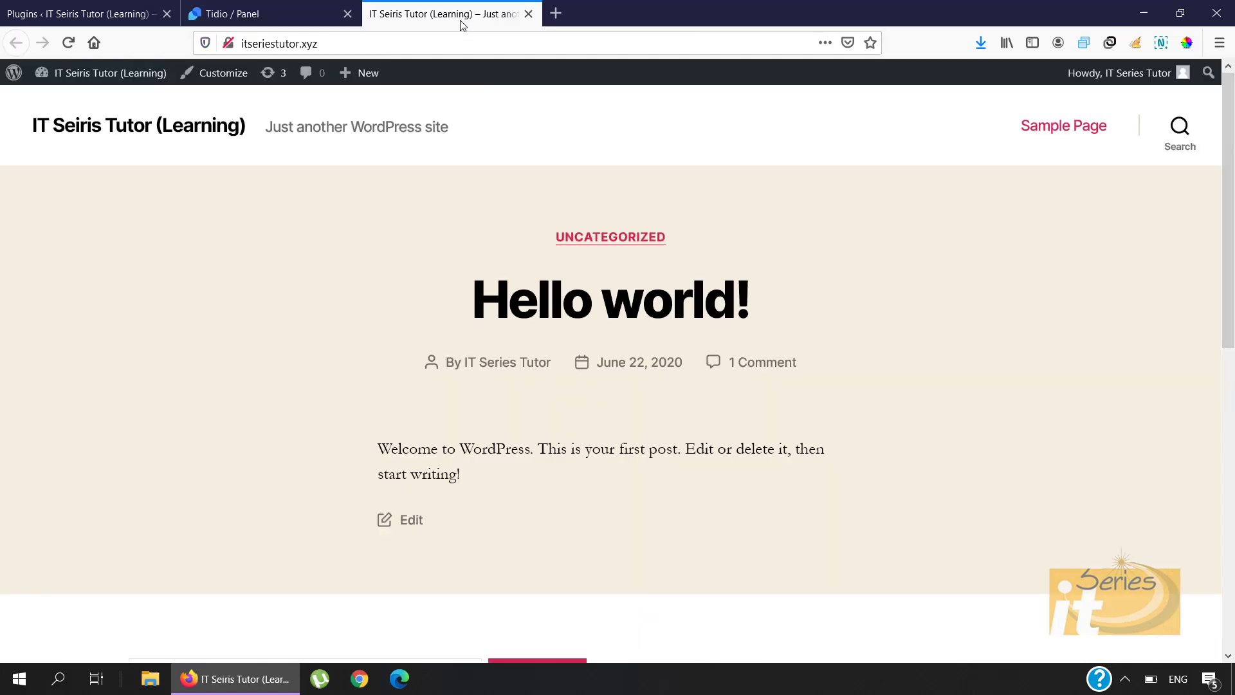
Step: Reload the Hello world! front page so the Tidio greeting shows, then bring up Chrome
{"action": "left_click", "coordinate": [555, 45]}
{"action": "key", "text": "Return"}
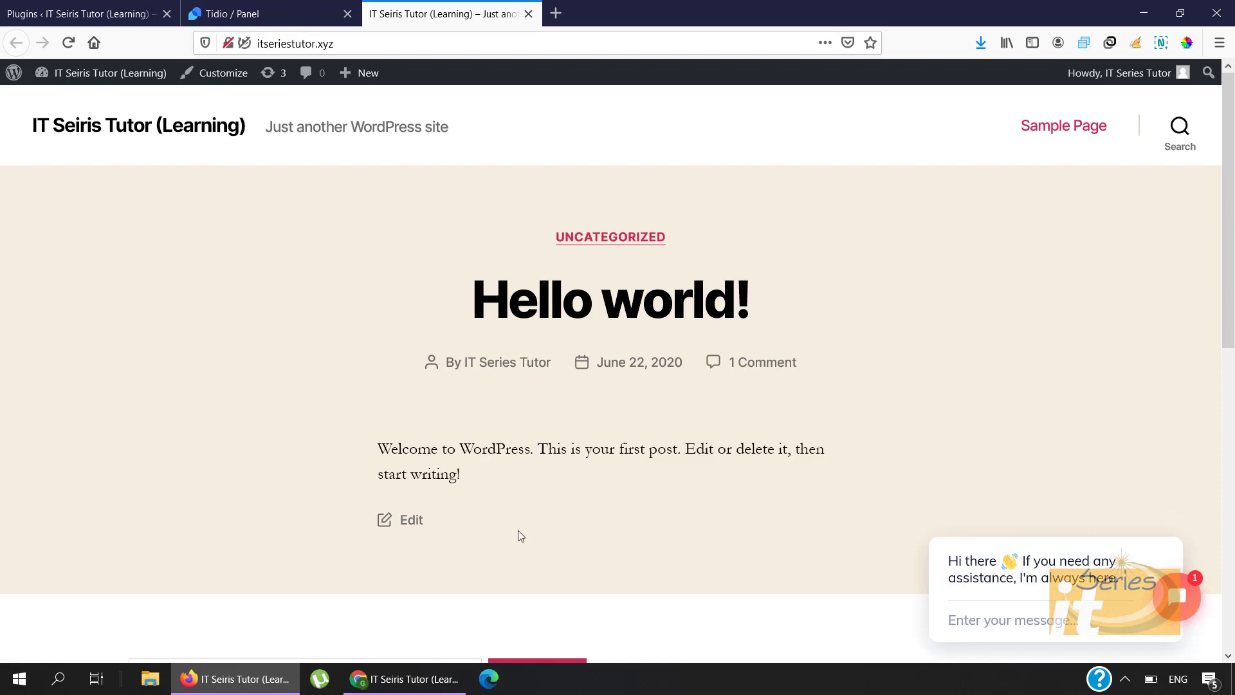
{"action": "left_click", "coordinate": [412, 677]}
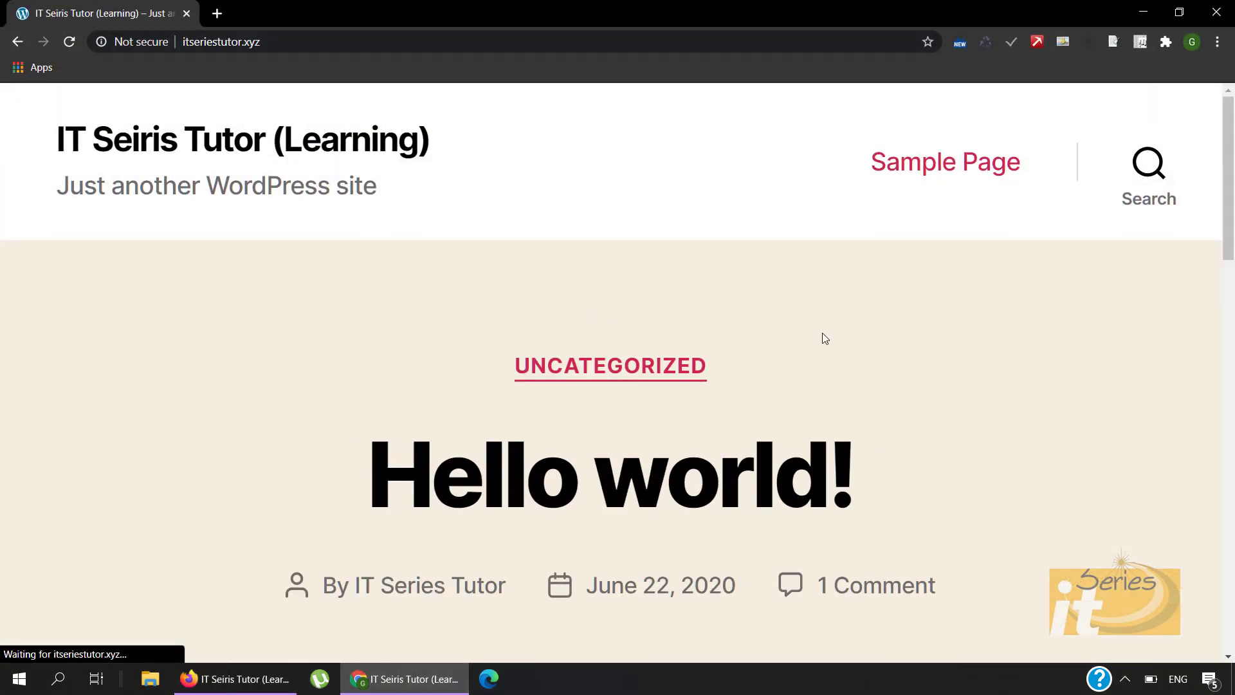
Step: Send 'Hi I need some help' through the site's chat widget in Chrome
{"action": "scroll", "coordinate": [922, 351], "scroll_direction": "down", "scroll_amount": 2}
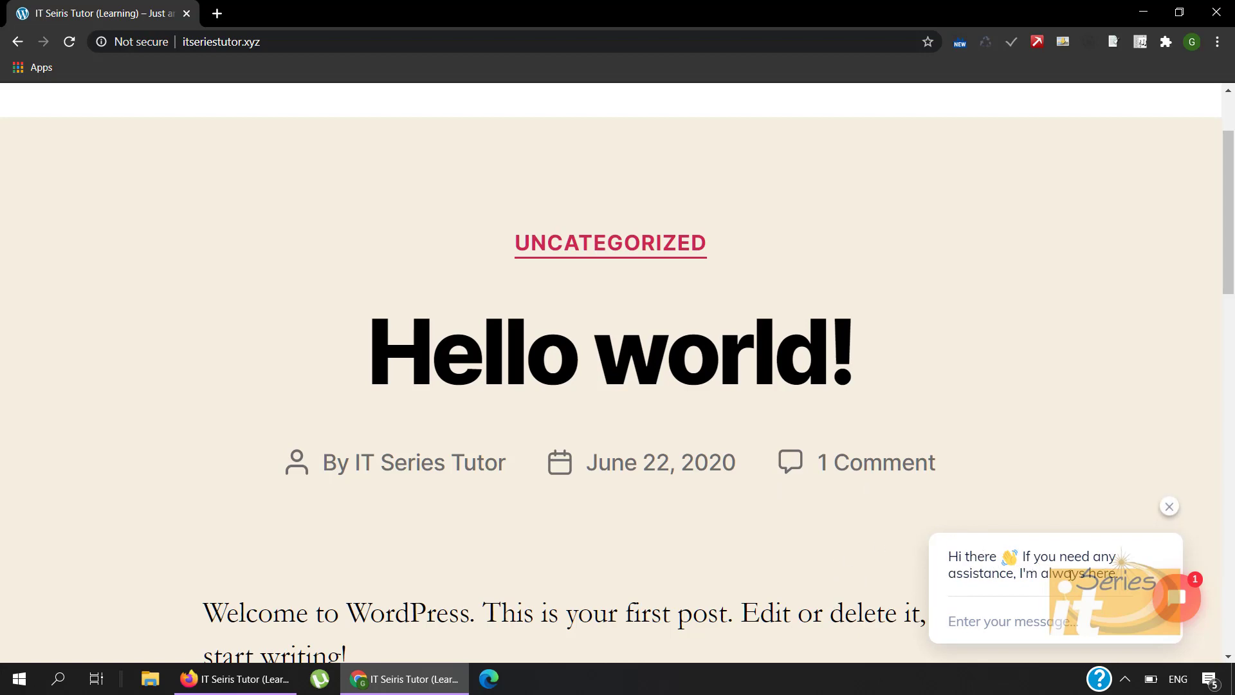
{"action": "left_click", "coordinate": [982, 627]}
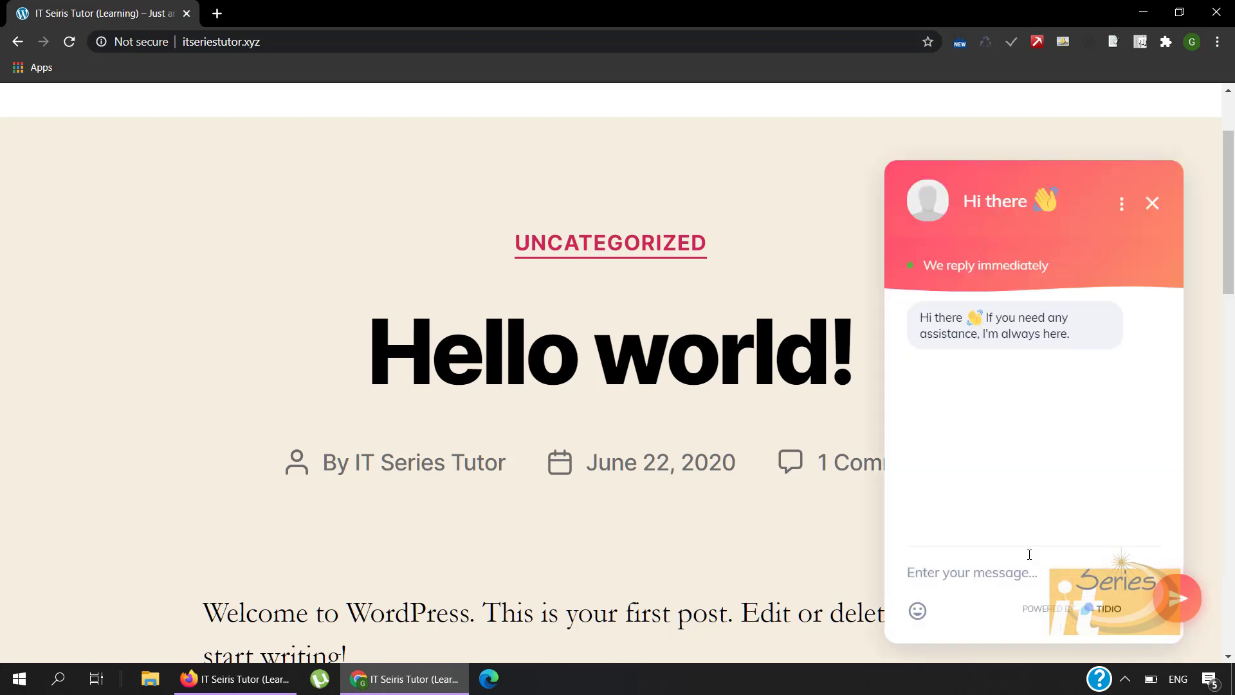
{"action": "type", "text": "Hi I "}
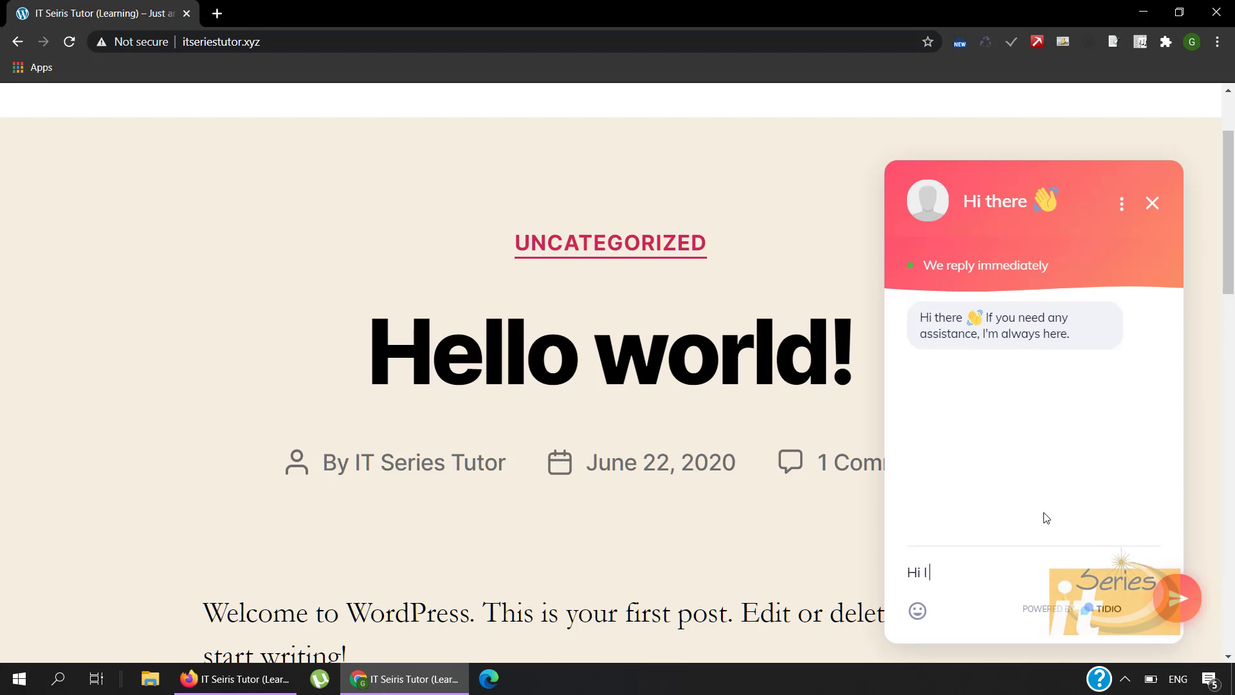
{"action": "type", "text": "need som hel"}
{"action": "key", "text": "BackSpace"}
{"action": "key", "text": "BackSpace"}
{"action": "key", "text": "BackSpace"}
{"action": "key", "text": "BackSpace"}
{"action": "type", "text": "e help"}
{"action": "key", "text": "Return"}
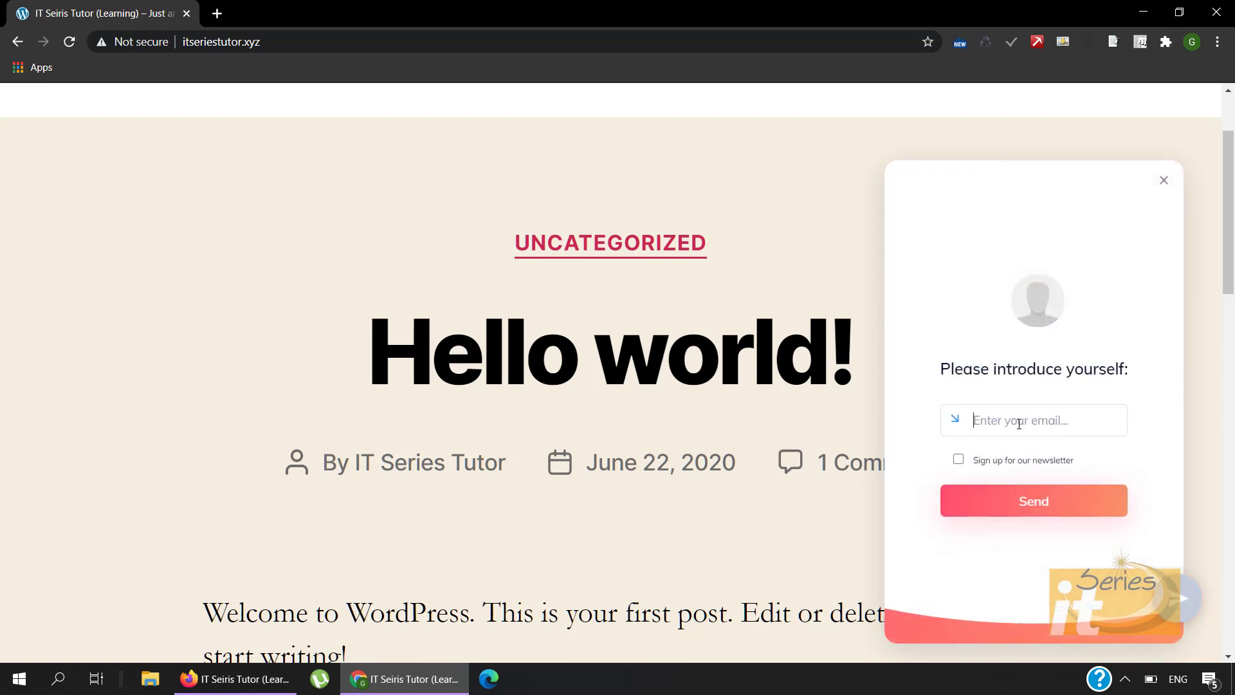
Step: Submit a visitor contact e-mail in the chat and return to Firefox's Tidio dashboard
{"action": "left_click", "coordinate": [1006, 497]}
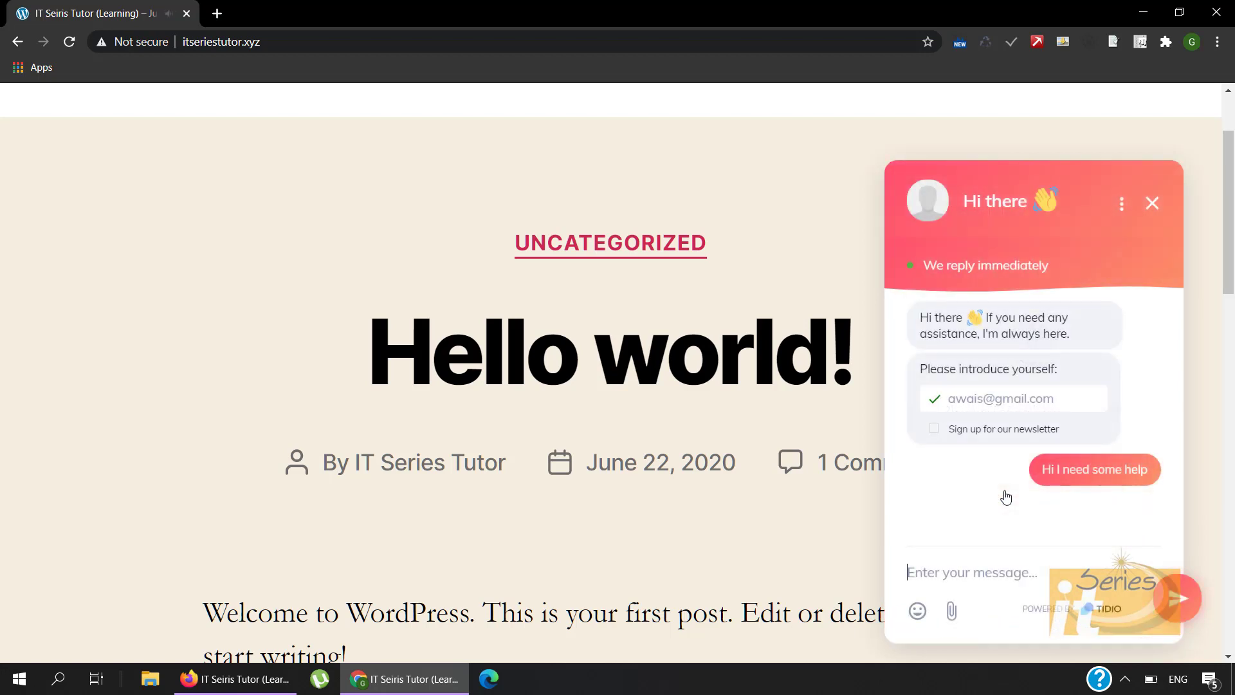
{"action": "left_click", "coordinate": [231, 682]}
{"action": "left_click", "coordinate": [230, 7]}
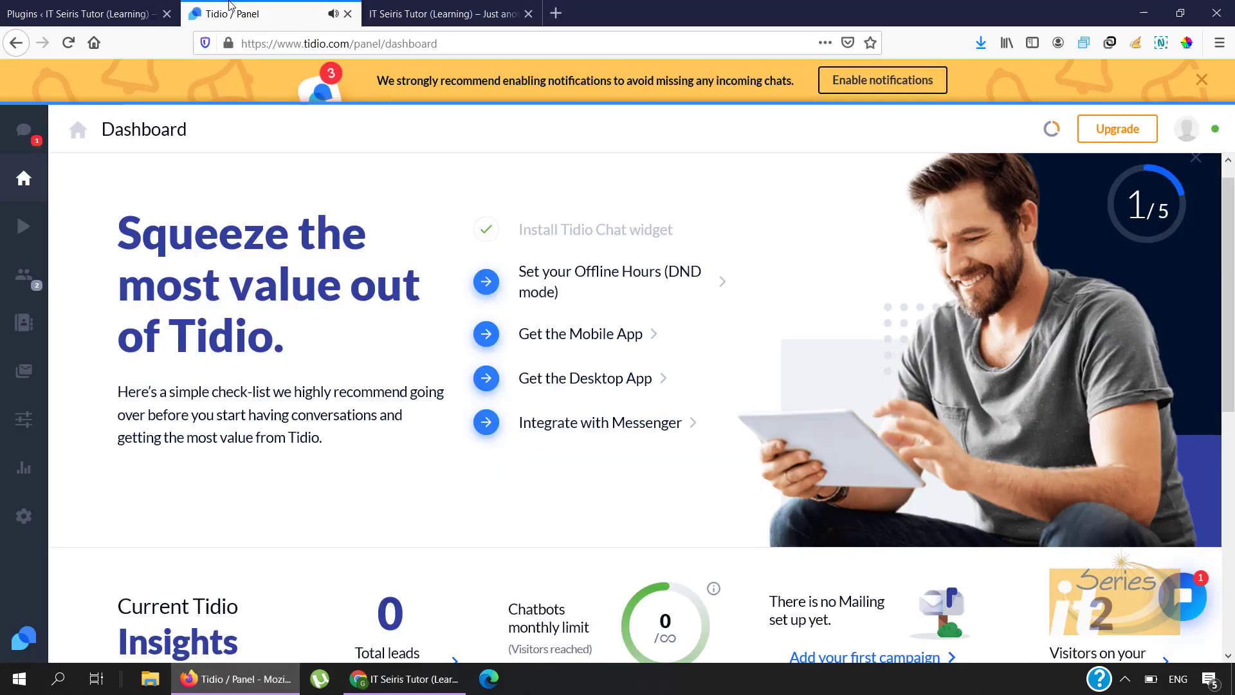